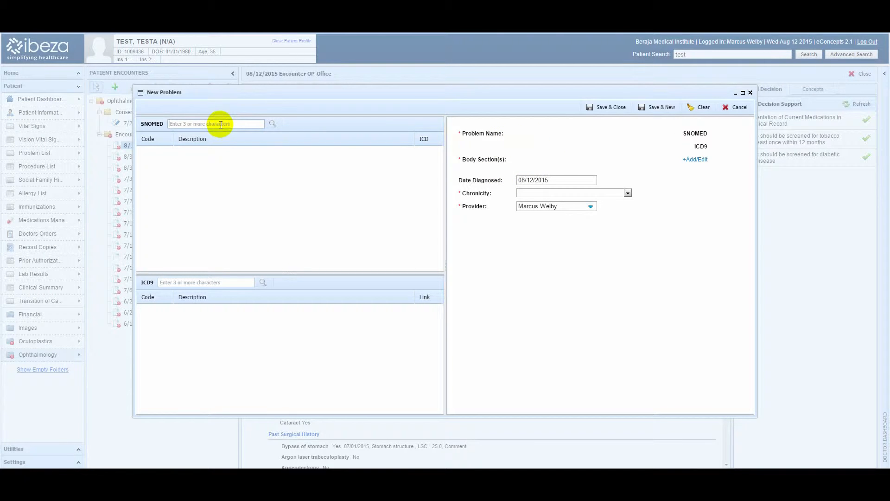
# Search the SNOMED codes for "glaucoma" and choose Glaucoma (23986001) as the problem name
pyautogui.write('glaucomn')
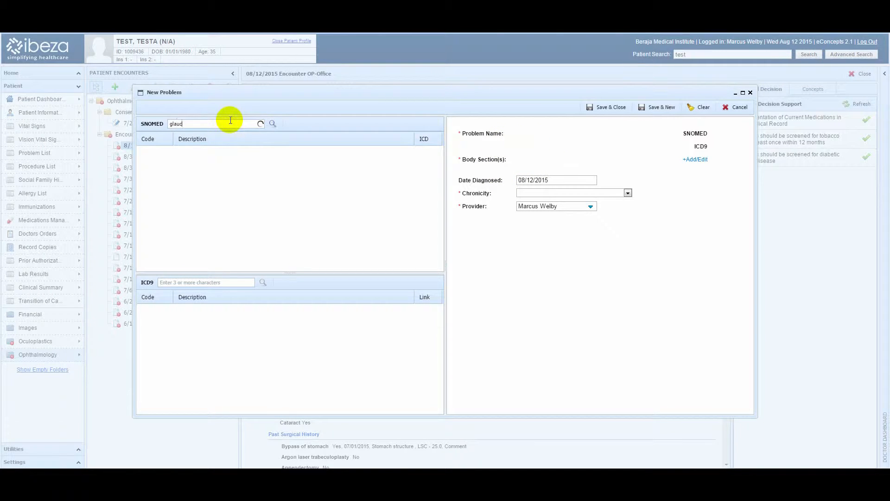
pyautogui.press('BackSpace')
pyautogui.write('a')
pyautogui.click(273, 124)
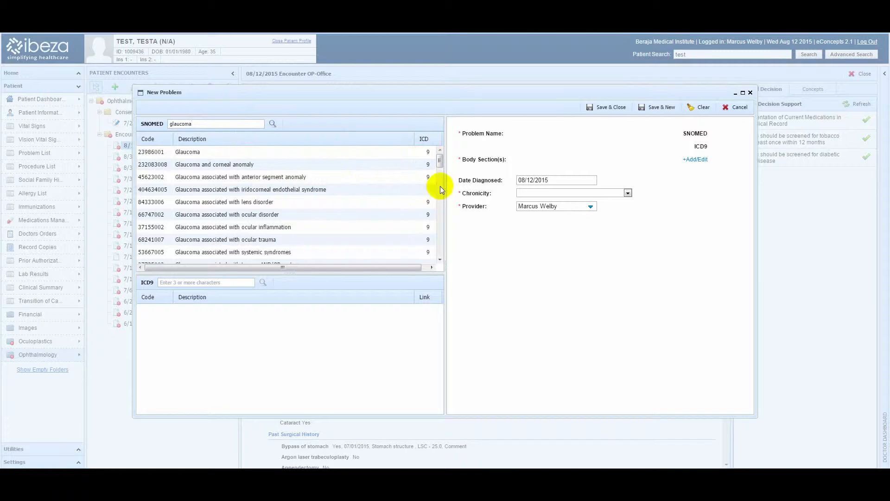
pyautogui.click(192, 154)
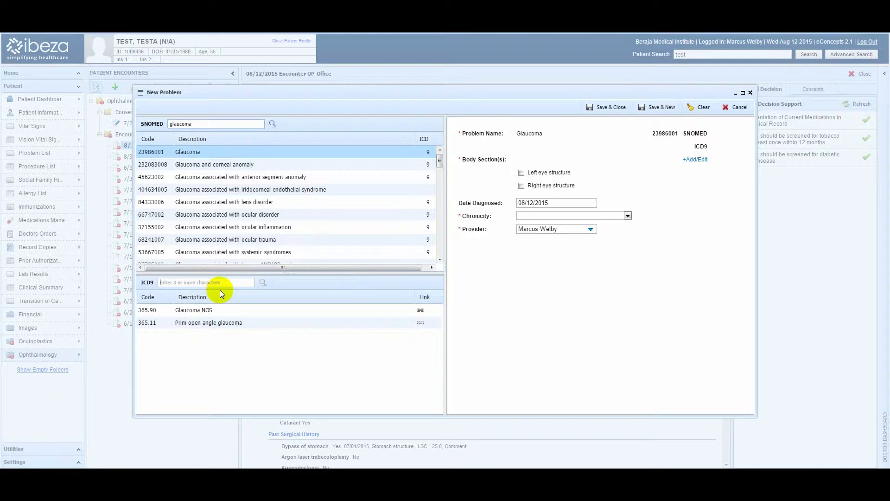
# Search the ICD9 codes for "glaucoma" and assign 365.11 Prim open angle glaucoma to the problem
pyautogui.write('glaucoma')
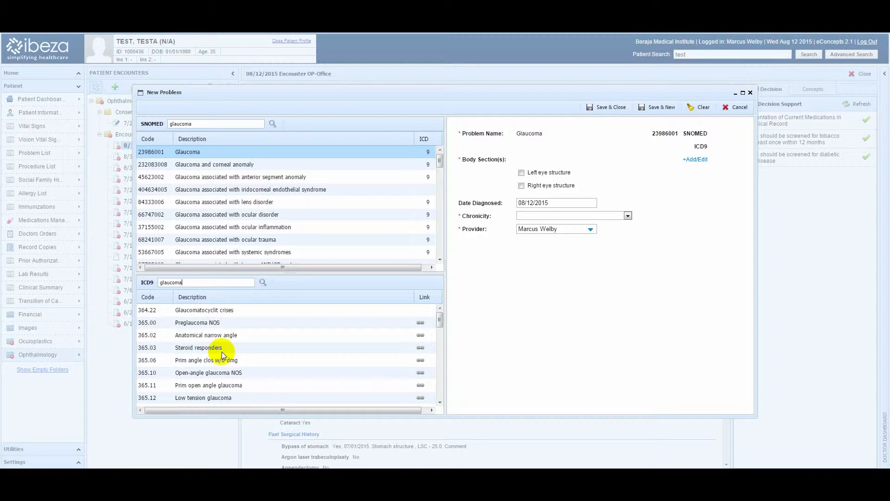
pyautogui.scroll(-1, 222, 352)
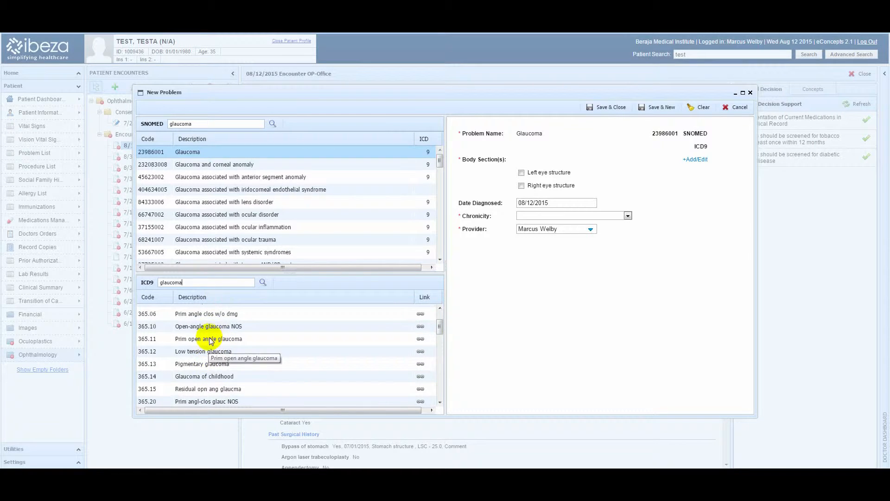
pyautogui.click(210, 364)
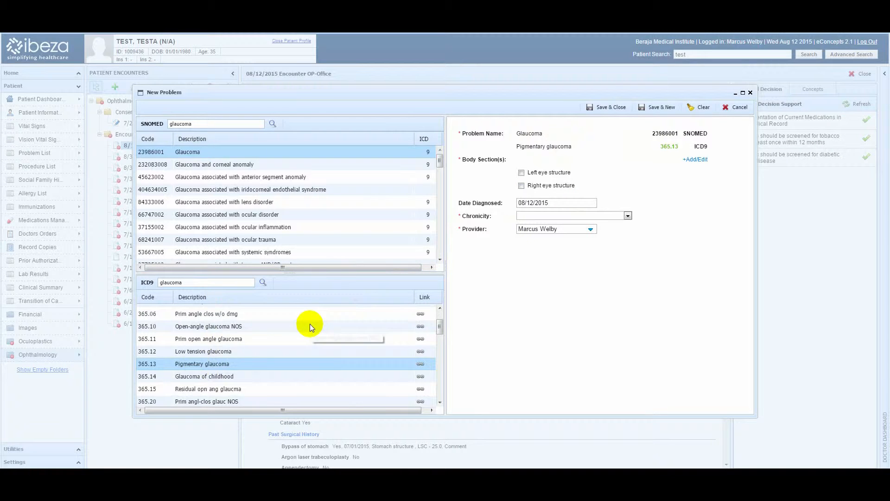
pyautogui.click(231, 342)
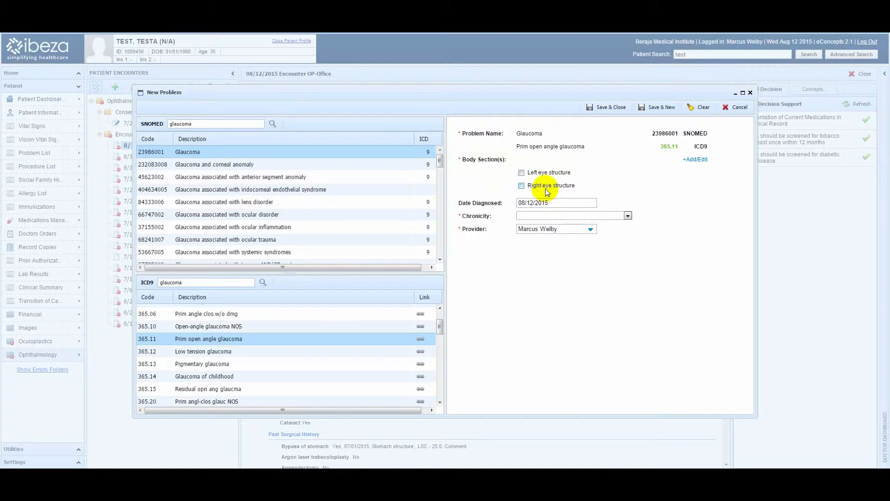
# Search the body sections for "eye", add Eyelash follicle to the problem, and remove it again
pyautogui.click(697, 161)
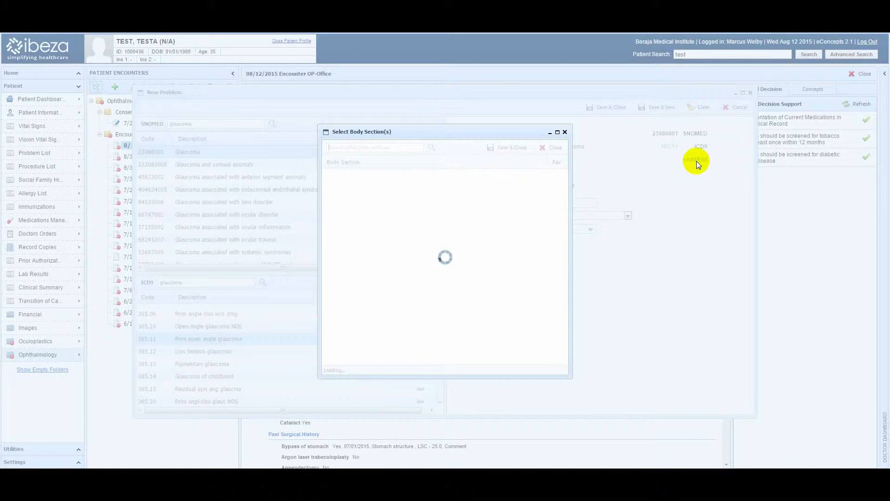
pyautogui.click(389, 147)
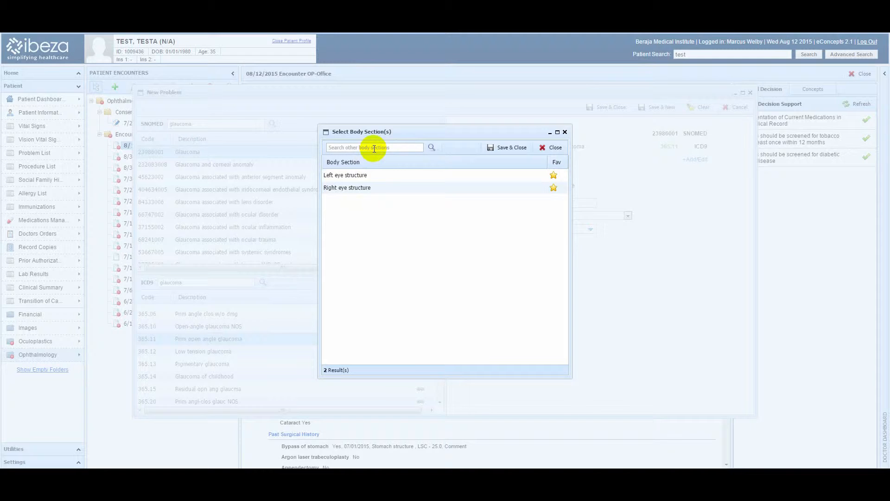
pyautogui.write('eye')
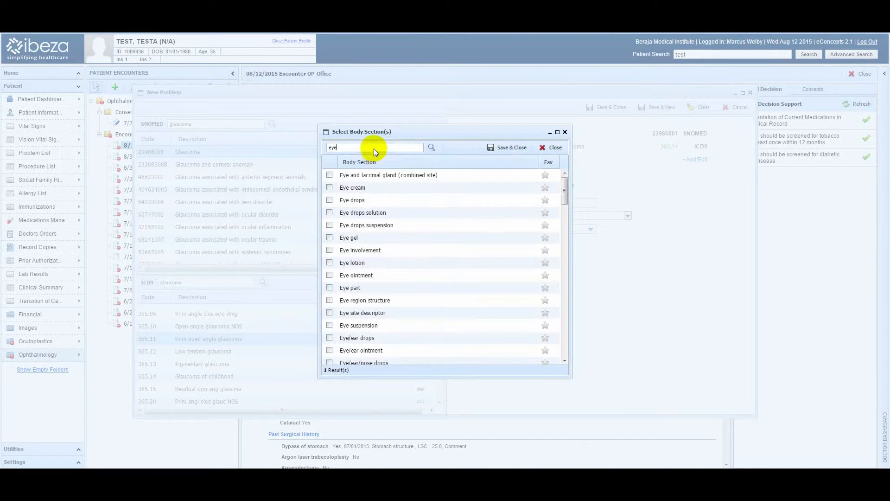
pyautogui.scroll(-5, 390, 221)
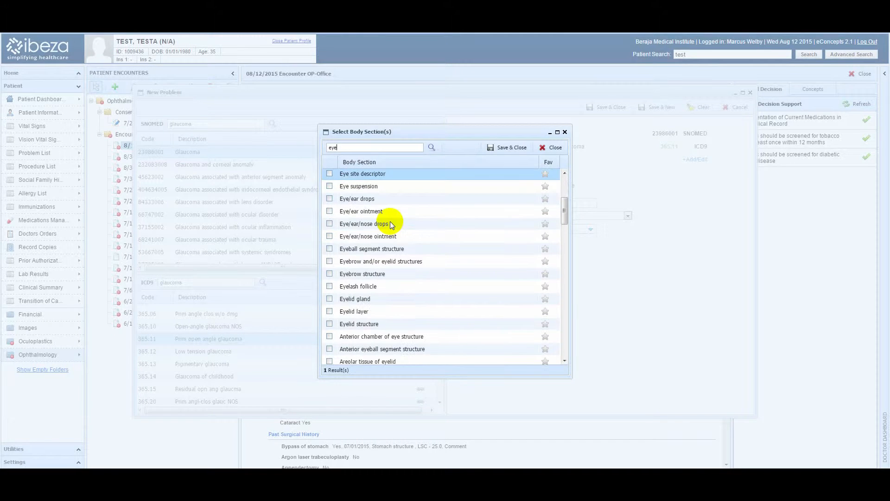
pyautogui.scroll(-2, 400, 230)
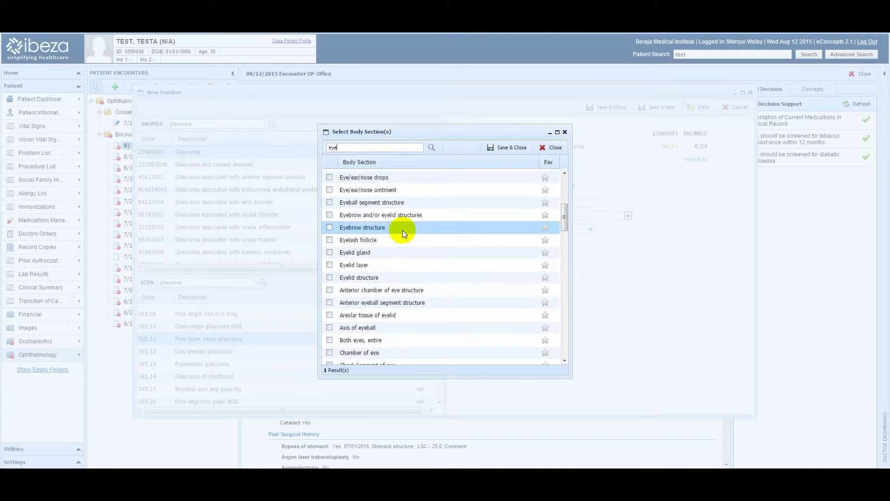
pyautogui.click(329, 241)
pyautogui.click(545, 240)
pyautogui.click(546, 241)
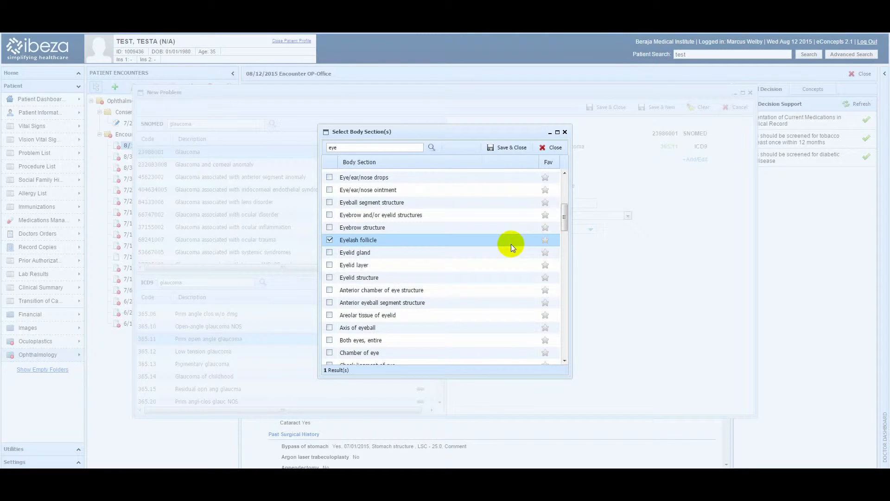
pyautogui.click(500, 148)
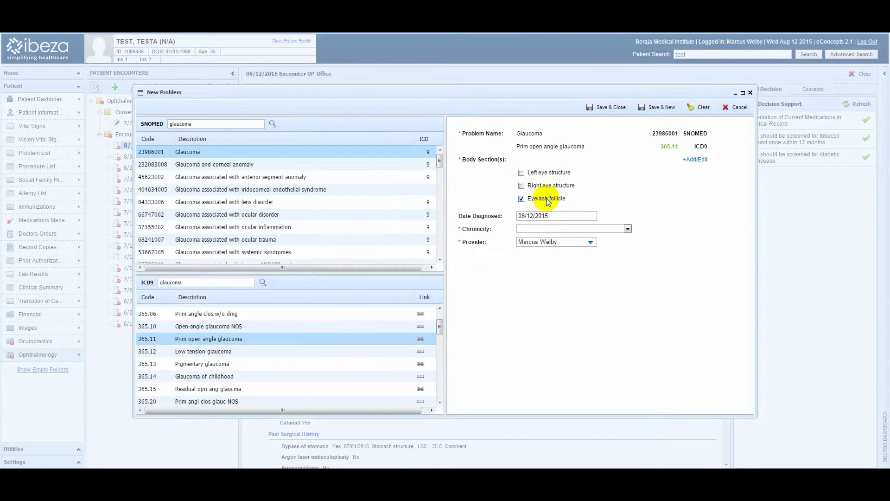
pyautogui.click(521, 199)
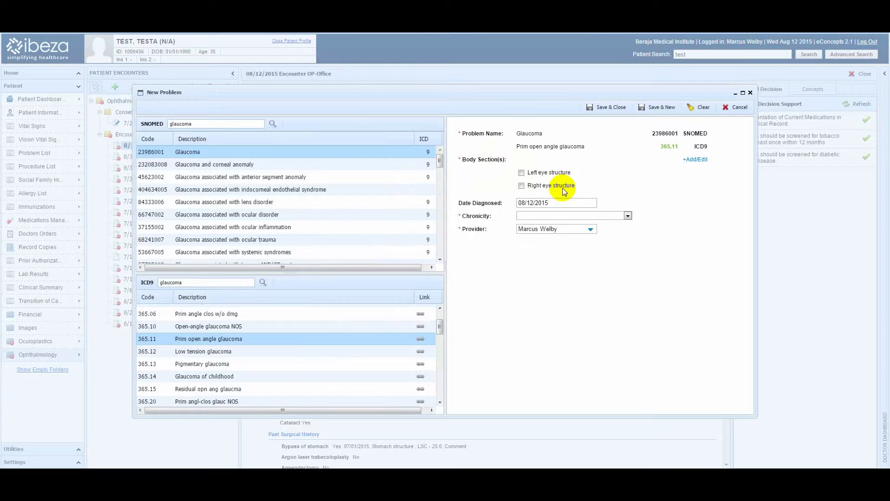
# Select Left eye structure and Right eye structure as body sections and set the date diagnosed to 07/15/2015
pyautogui.click(521, 173)
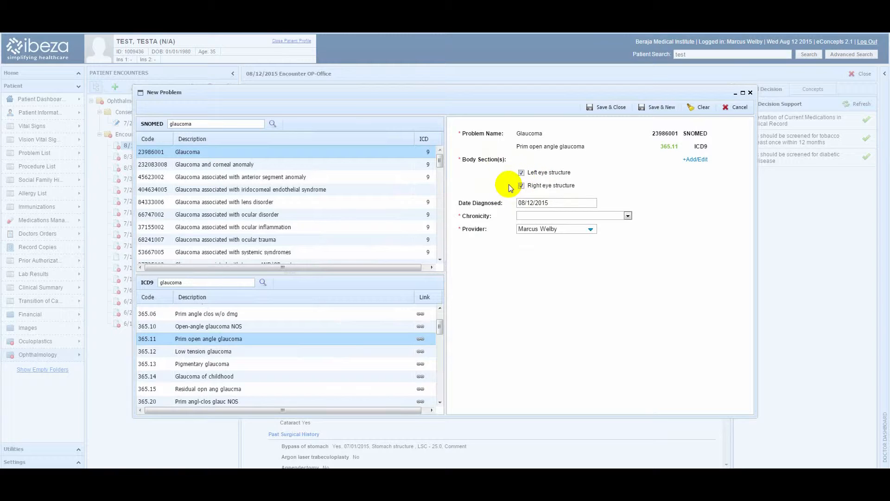
pyautogui.click(530, 203)
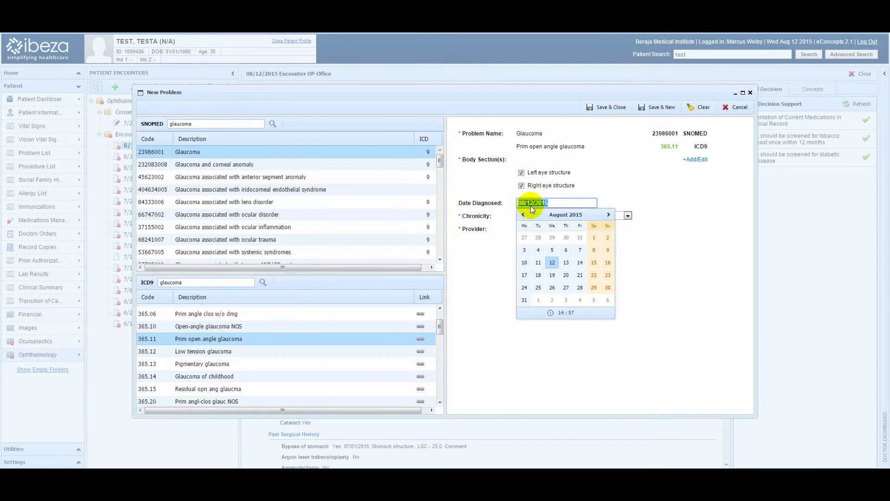
pyautogui.click(559, 216)
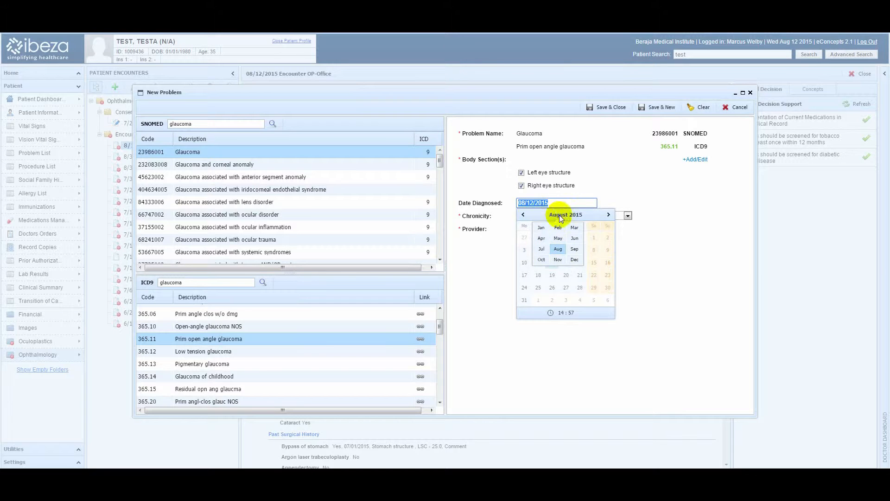
pyautogui.click(574, 215)
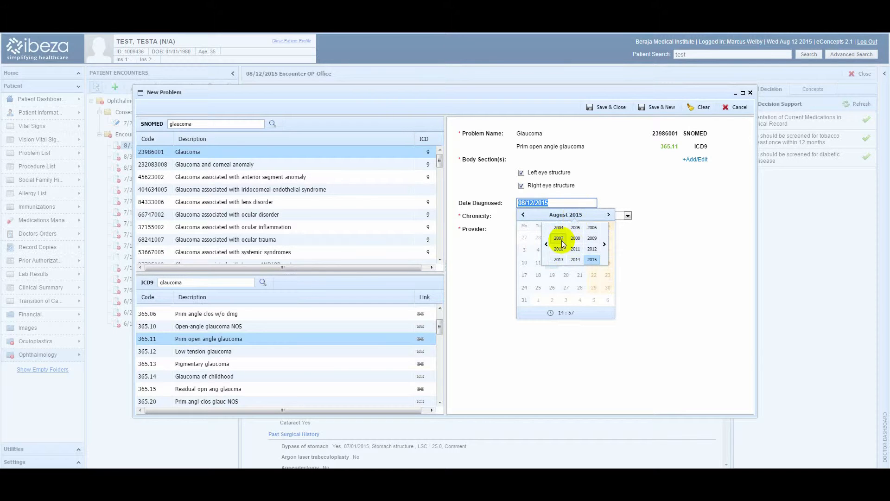
pyautogui.click(534, 222)
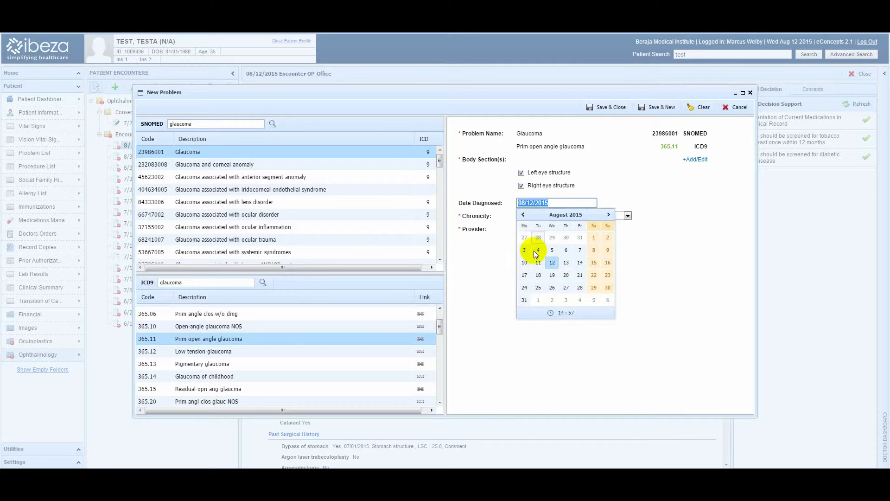
pyautogui.click(551, 203)
pyautogui.moveTo(550, 203); pyautogui.dragTo(511, 200)
pyautogui.press('BackSpace')
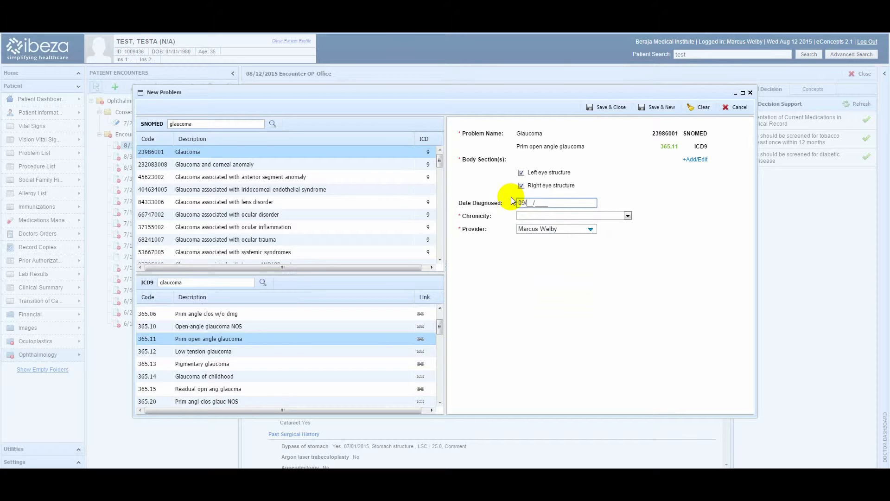
pyautogui.write('09/15/2015')
pyautogui.click(519, 202)
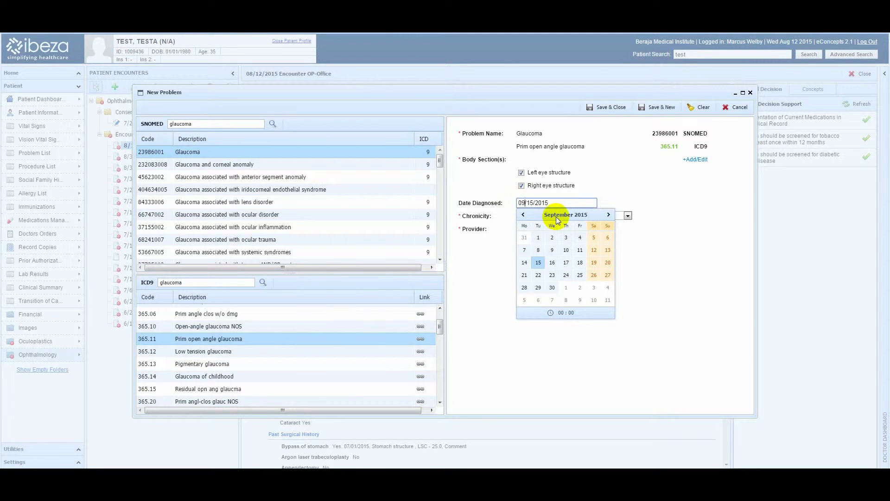
pyautogui.write('07')
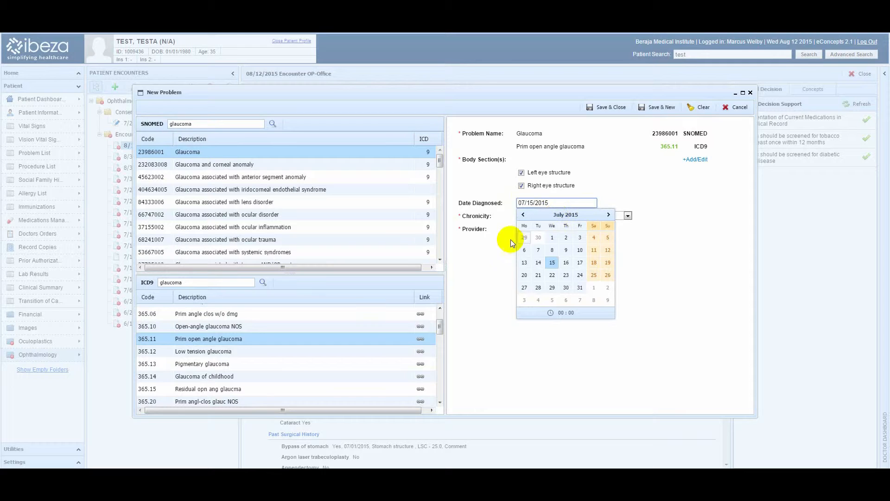
pyautogui.click(494, 253)
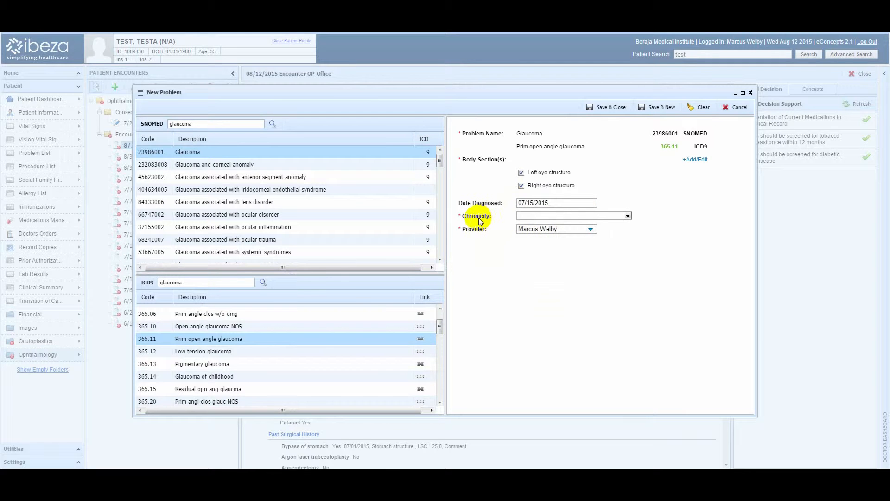
# Set the problem's chronicity to Chronic illness - mild progression
pyautogui.click(626, 215)
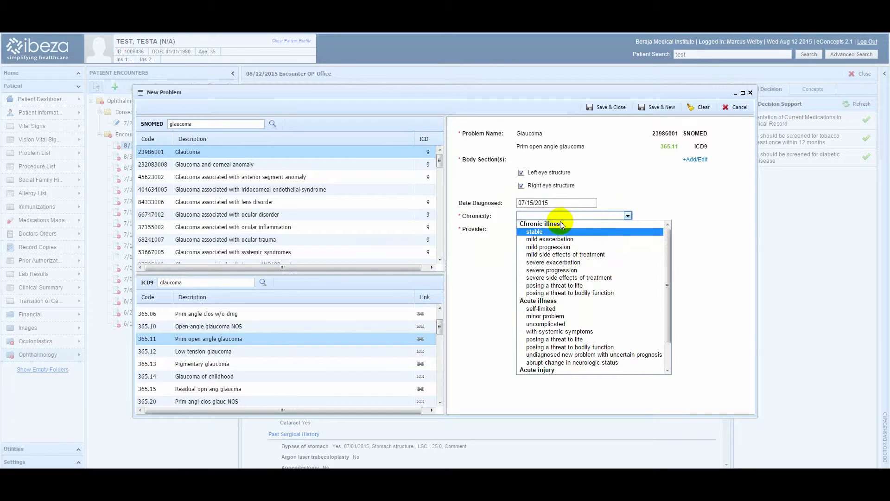
pyautogui.scroll(-1, 564, 310)
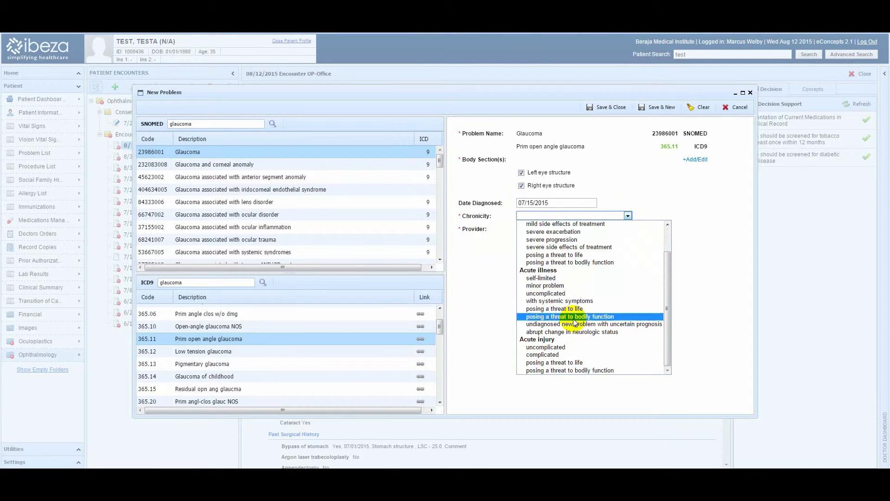
pyautogui.scroll(1, 567, 354)
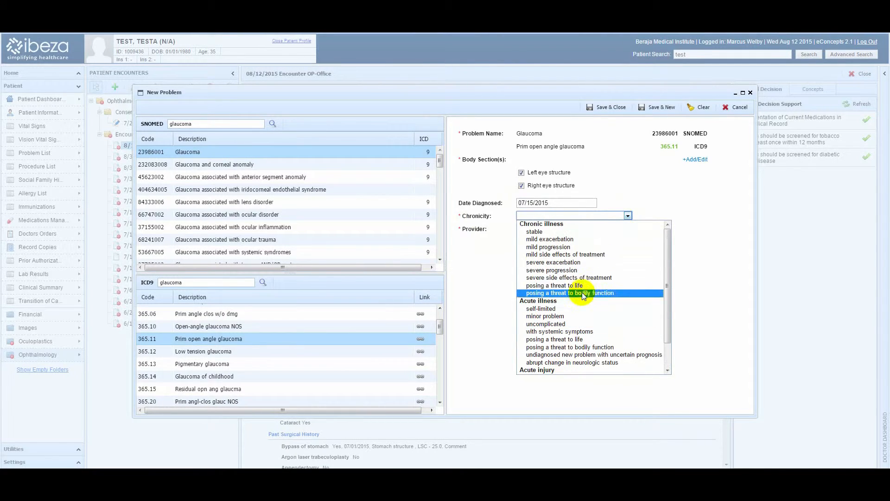
pyautogui.click(549, 247)
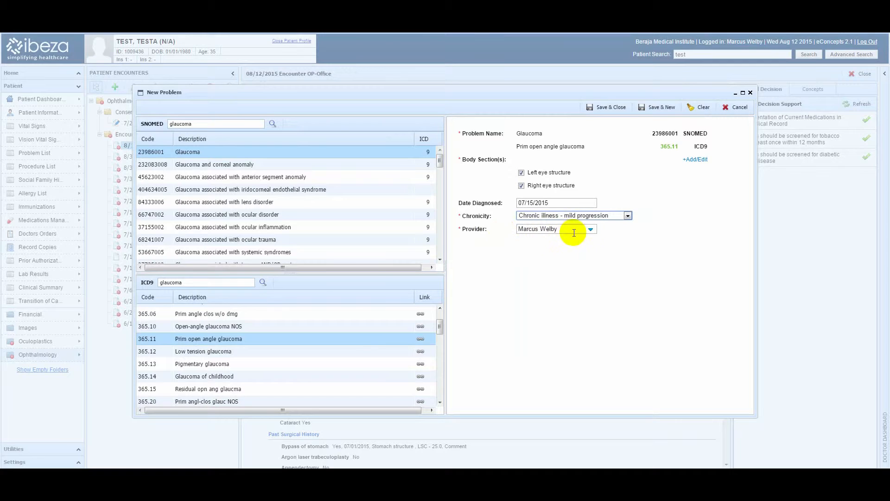
# Keep the current provider, save the glaucoma problem, and leave the new problem form without adding another
pyautogui.click(591, 230)
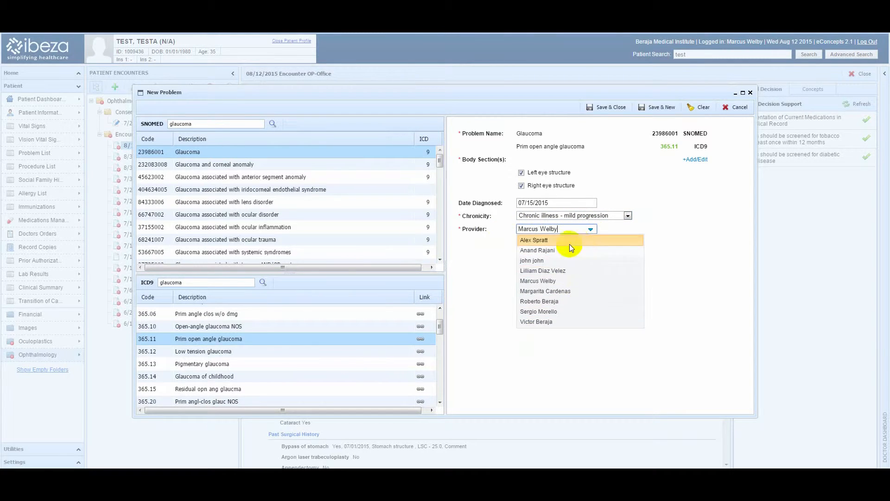
pyautogui.click(503, 254)
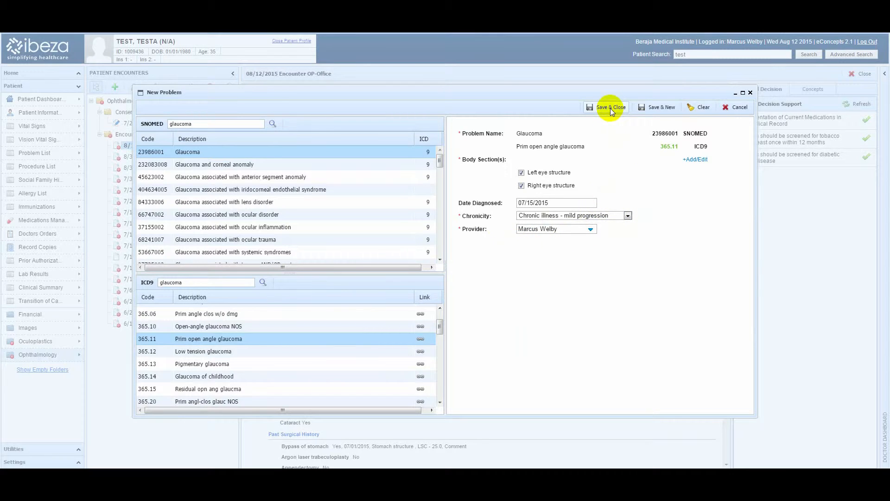
pyautogui.click(656, 109)
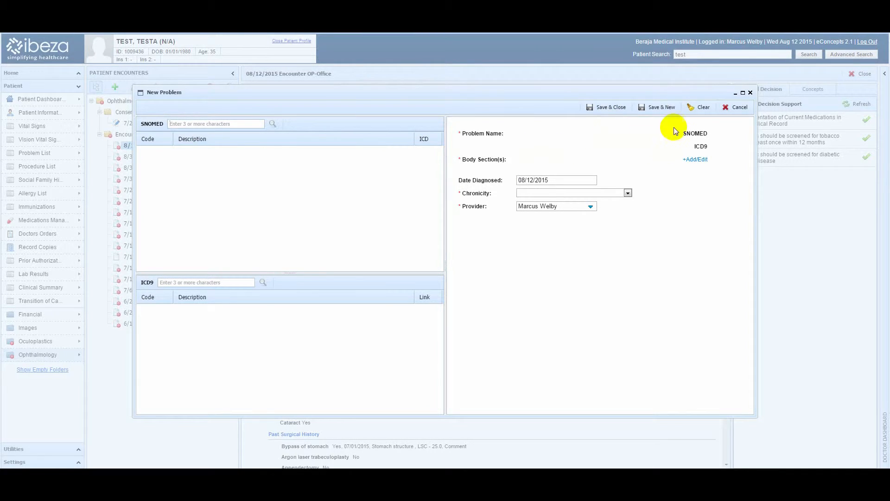
pyautogui.click(733, 107)
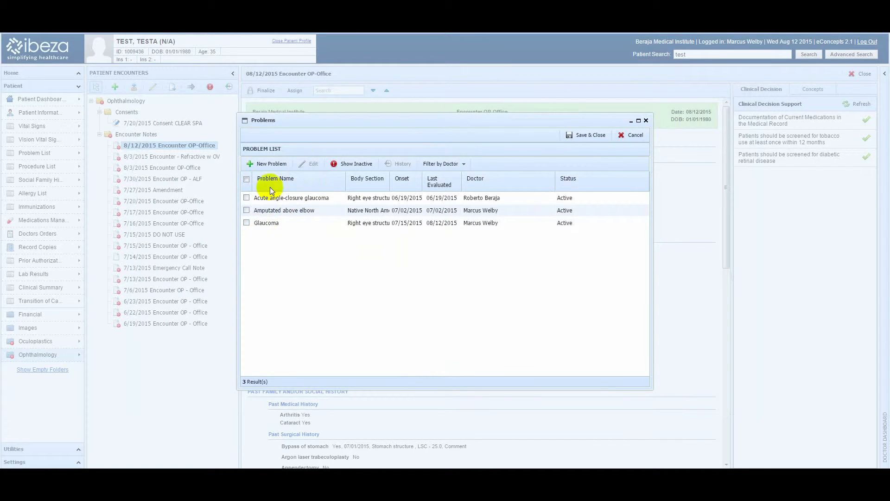
# Include Glaucoma, Amputated above elbow and Acute angle-closure glaucoma in the encounter's problem list and save the selection
pyautogui.click(246, 223)
pyautogui.click(245, 198)
pyautogui.click(577, 135)
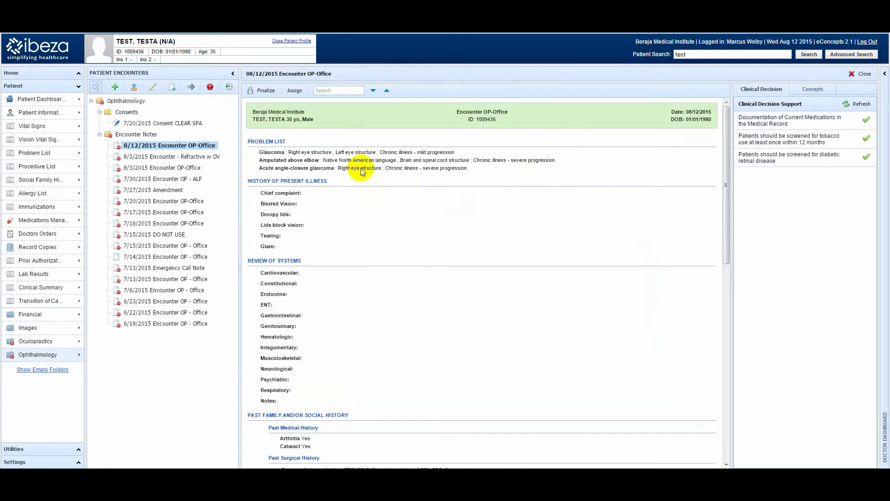
# Edit the Glaucoma entry in the encounter's problem list, set its chronicity to Chronic illness - severe progression, and save the problem
pyautogui.click(275, 141)
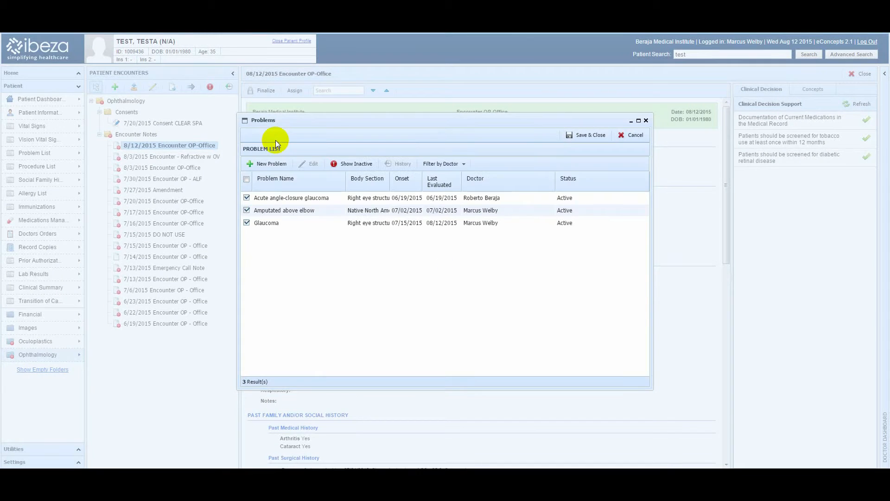
pyautogui.click(281, 211)
pyautogui.click(280, 224)
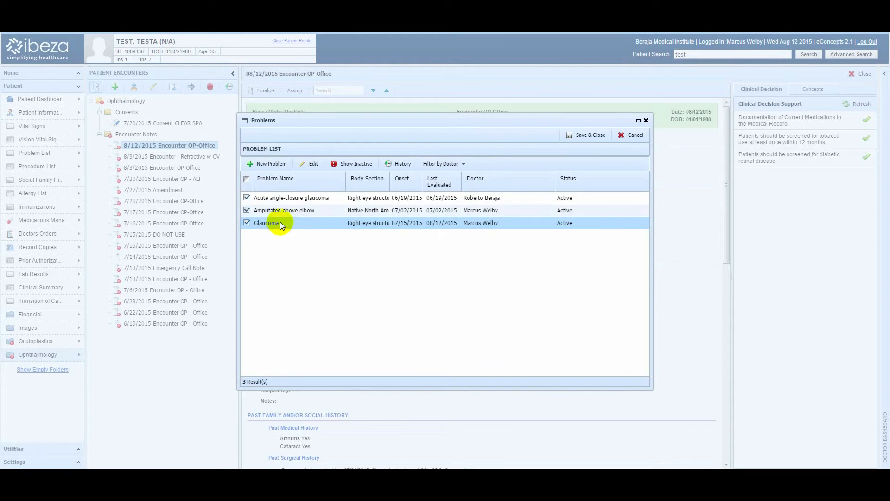
pyautogui.click(309, 164)
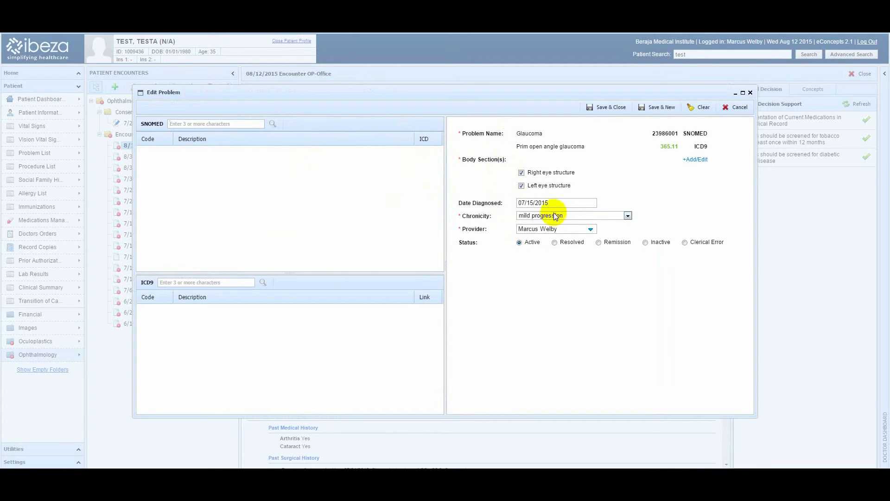
pyautogui.click(568, 214)
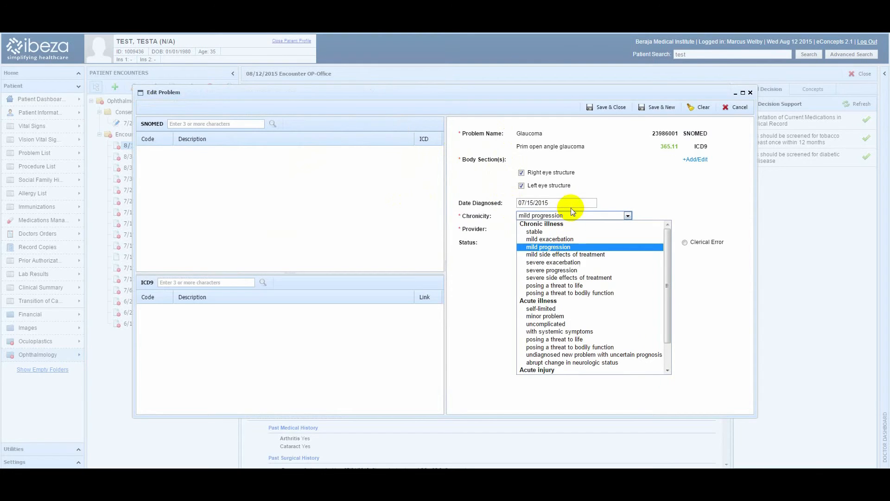
pyautogui.click(574, 269)
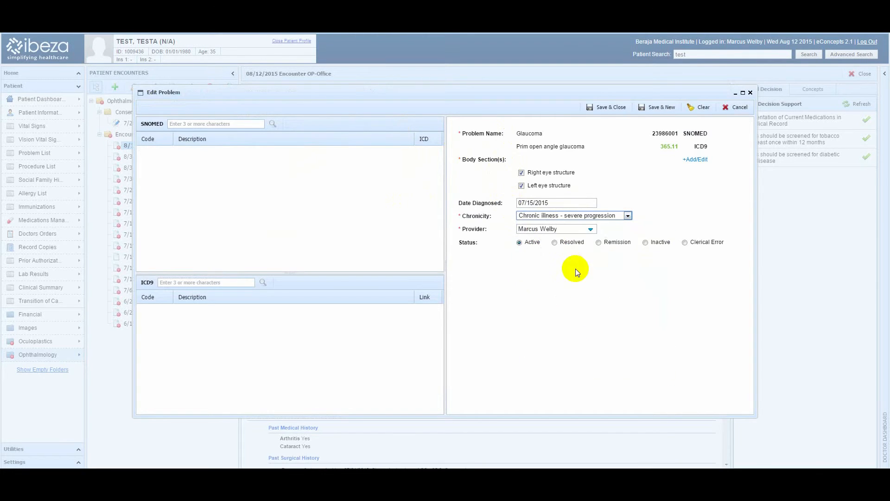
pyautogui.click(606, 108)
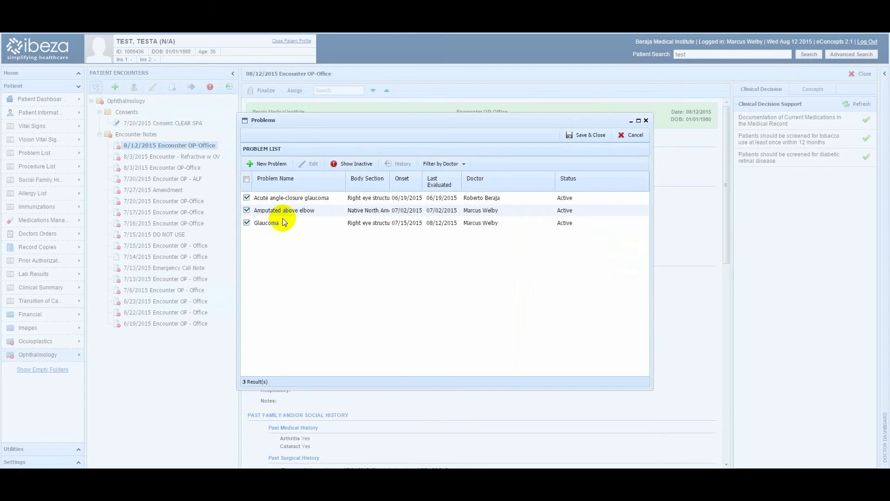
# Exclude Amputated above elbow and Acute angle-closure glaucoma from the encounter note's problem list, keeping only Glaucoma, and save the selection
pyautogui.click(247, 210)
pyautogui.click(246, 198)
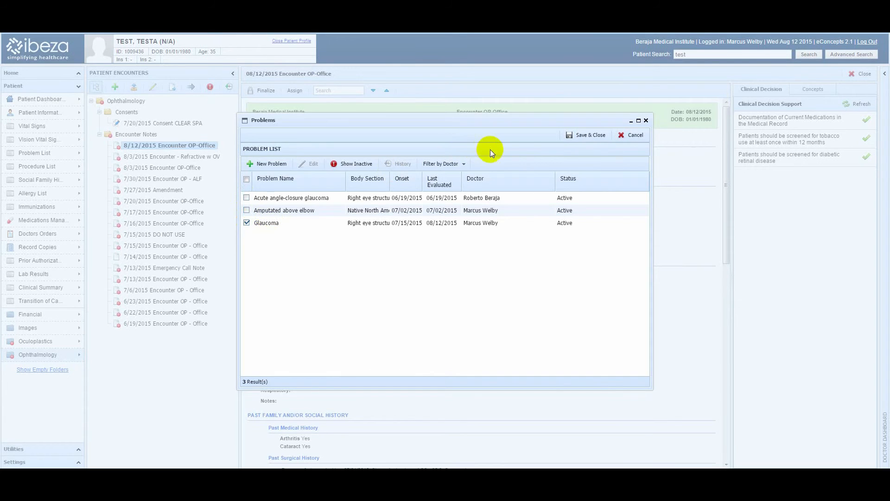
pyautogui.click(580, 136)
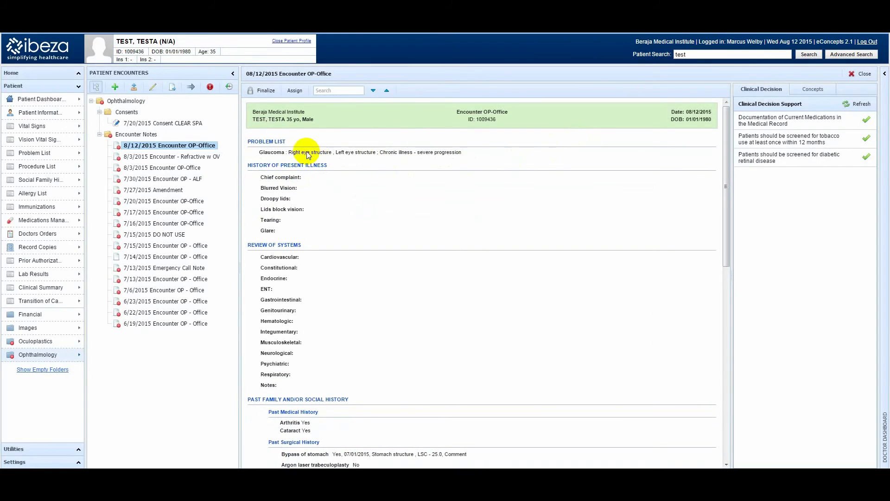